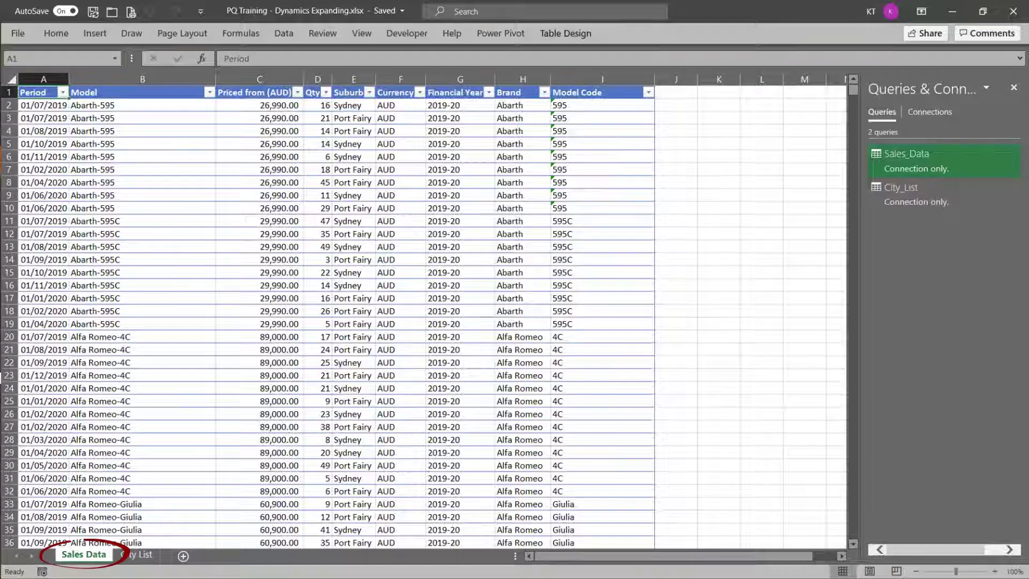
# Merge City_List into Sales_Data, matching Suburb to Suburbs
pyautogui.hotkey('ctrl', 'pagedown')
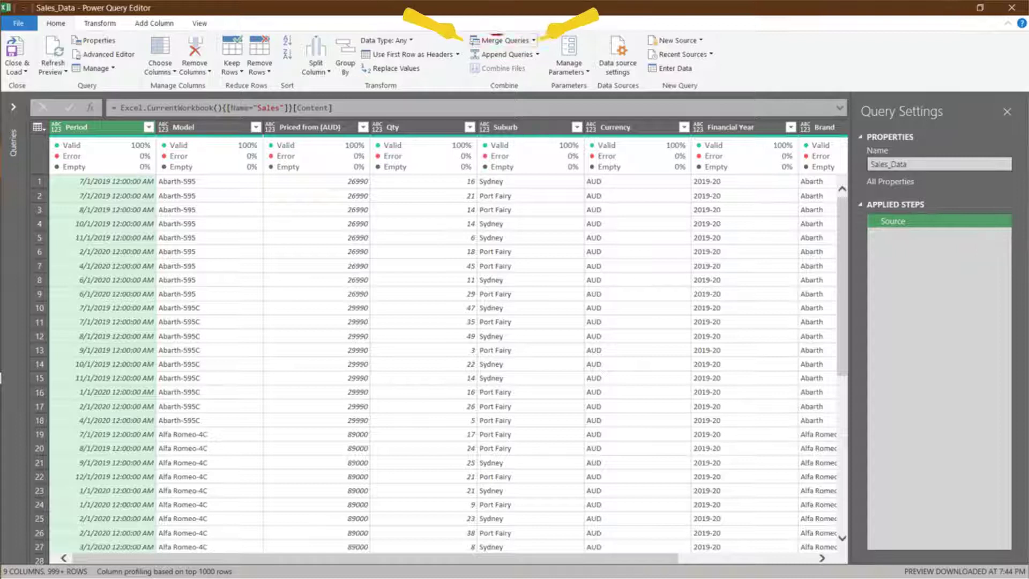
pyautogui.click(378, 275)
pyautogui.click(322, 288)
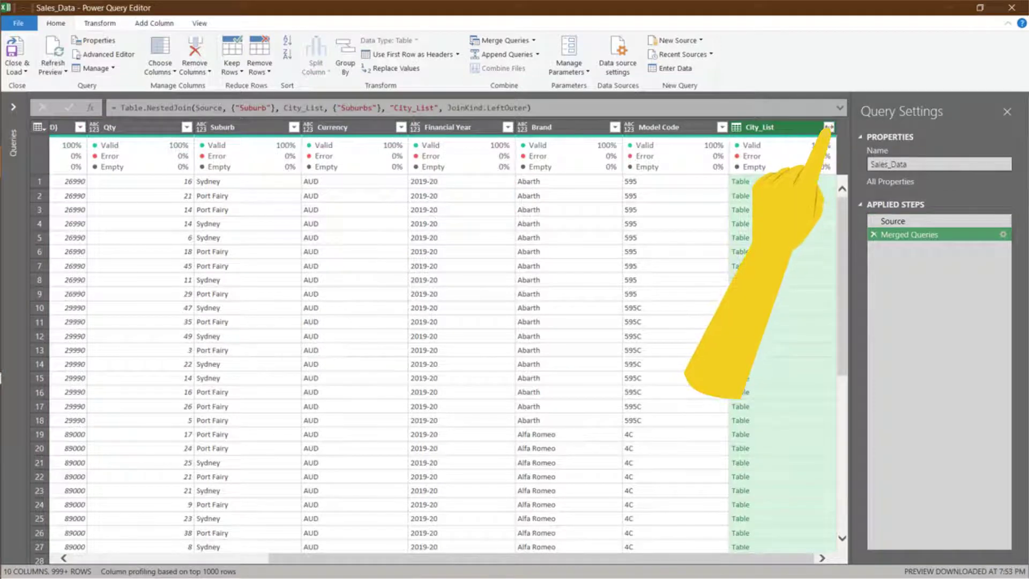
# Expand the City_List column to bring in only Postcode and State, leaving out Suburbs
pyautogui.click(828, 127)
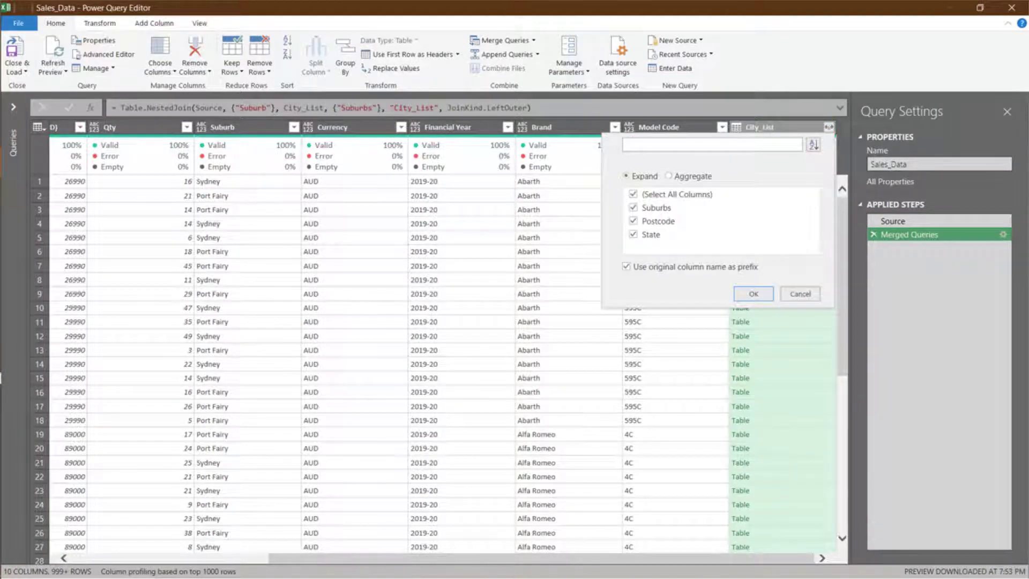
pyautogui.click(634, 208)
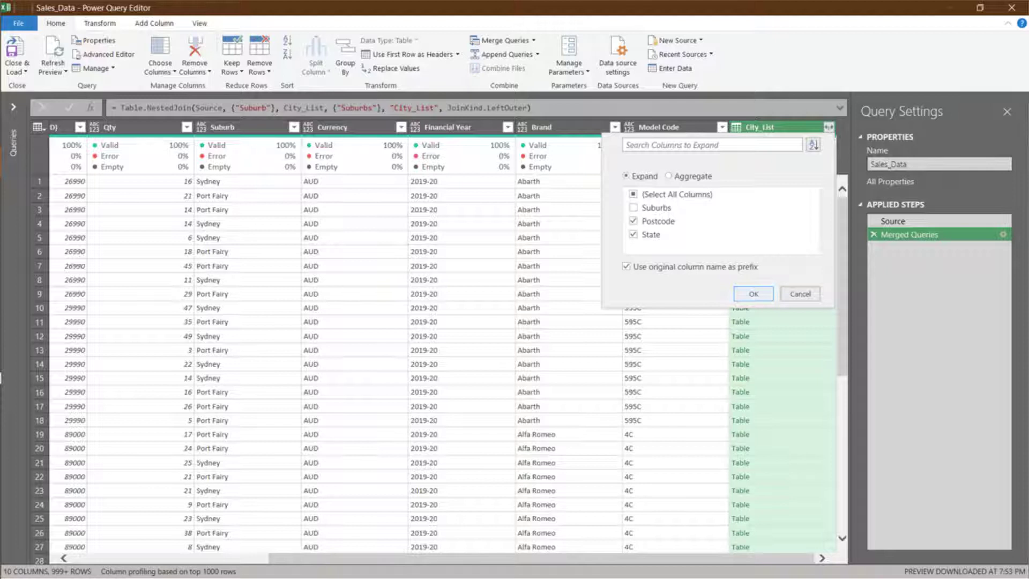
pyautogui.press('Return')
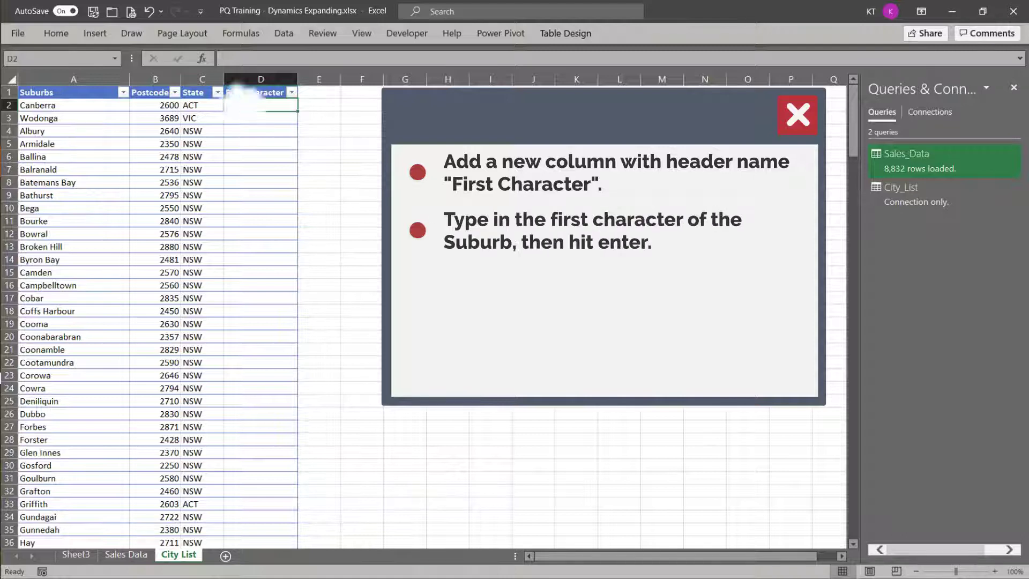
# Flash Fill First Character with each suburb's initial, starting with C for Canberra and correcting Batemans Bay to B
pyautogui.write('C')
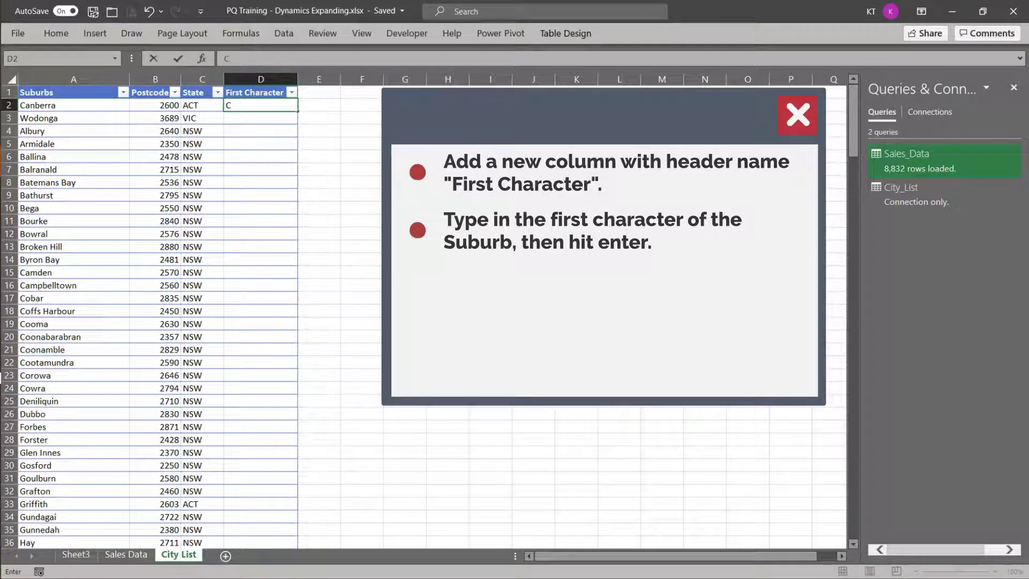
pyautogui.press('Return')
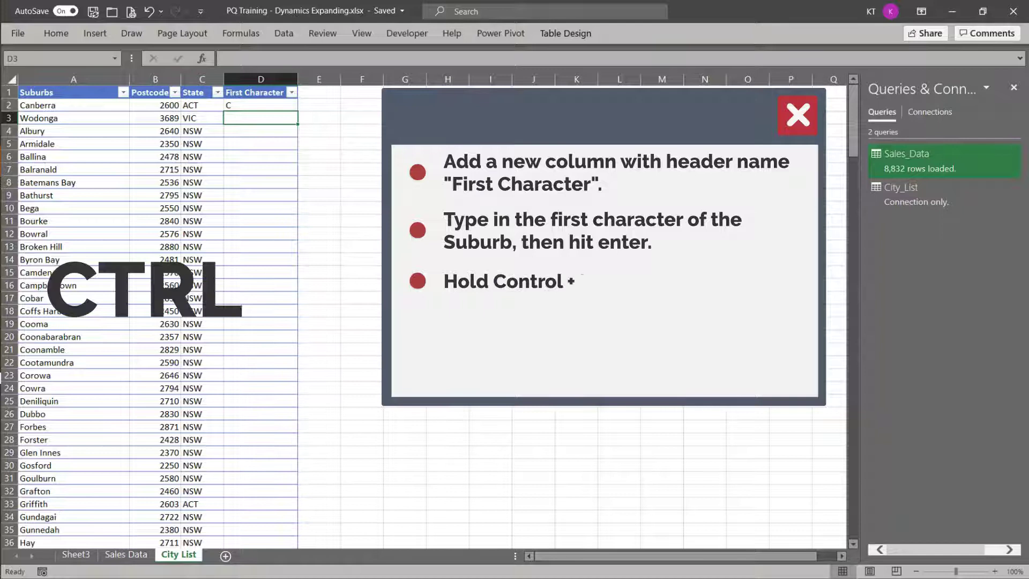
pyautogui.hotkey('ctrl', 'e')
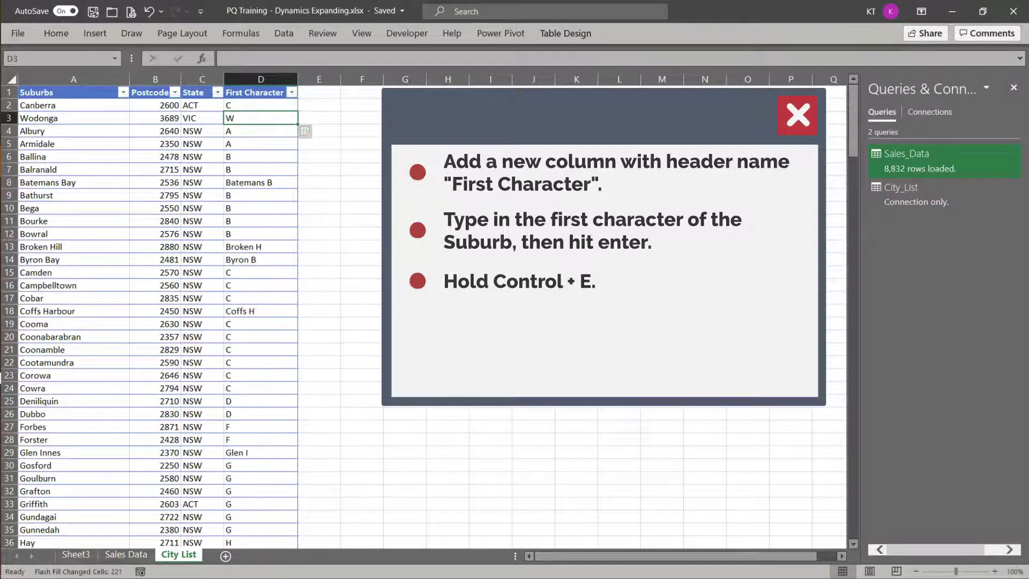
pyautogui.press('Down')
pyautogui.press('Down')
pyautogui.press('Down')
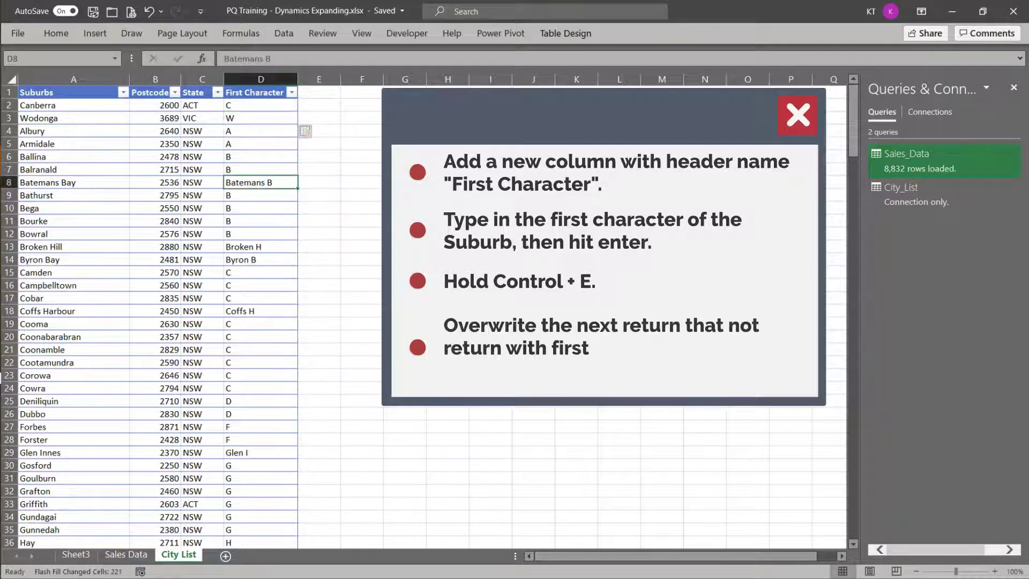
pyautogui.write('B')
pyautogui.press('Return')
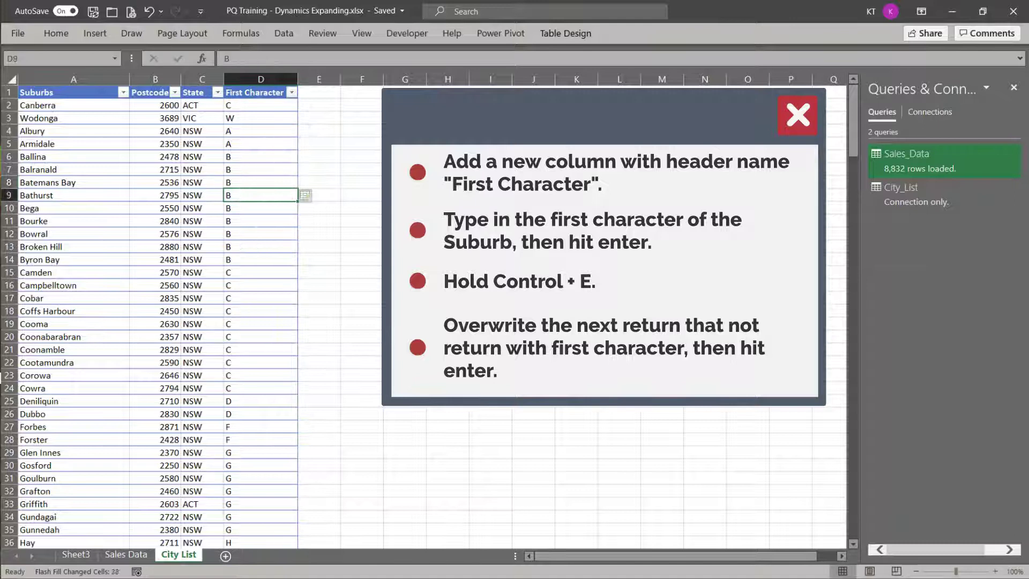
# Refresh the merged sales table on Sheet3 and close the Expanded City_List settings unchanged
pyautogui.click(75, 554)
pyautogui.click(412, 119)
pyautogui.rightClick(412, 118)
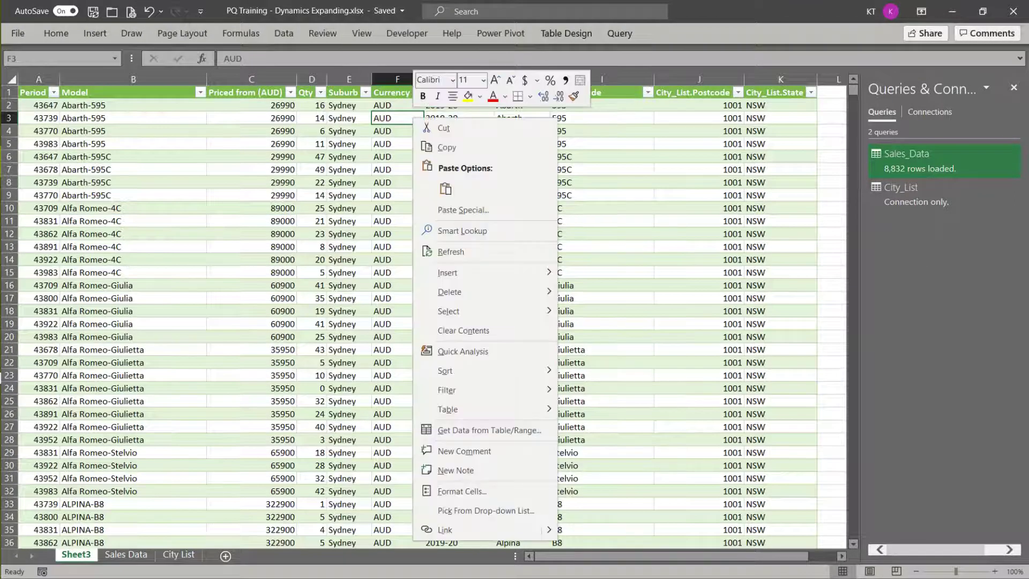
pyautogui.click(450, 251)
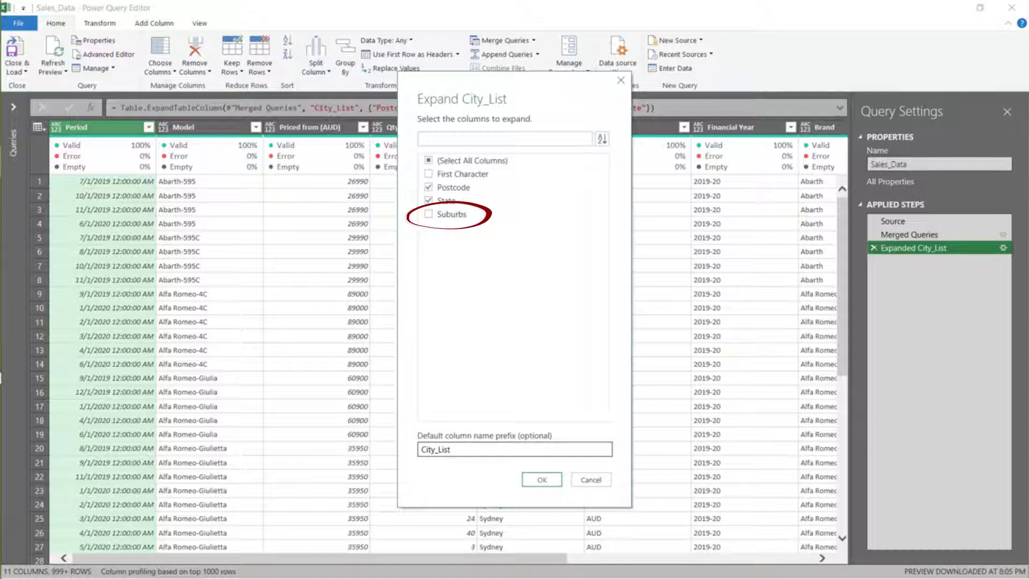
pyautogui.click(591, 479)
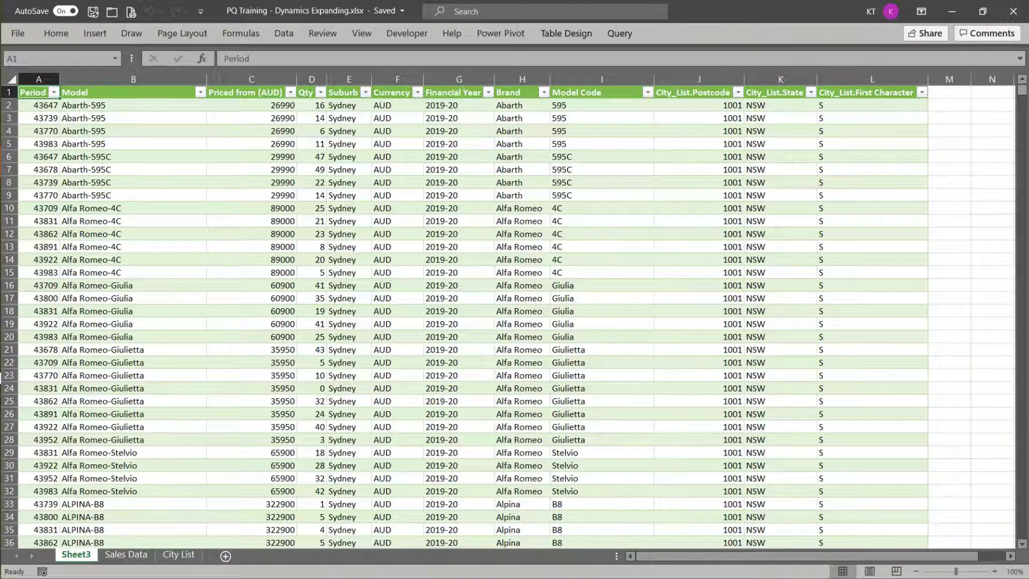
# Refresh the Sheet3 table after the City List Test column is added, pulling in City_List.Test
pyautogui.hotkey('ctrl', 'pagedown')
pyautogui.hotkey('ctrl', 'pagedown')
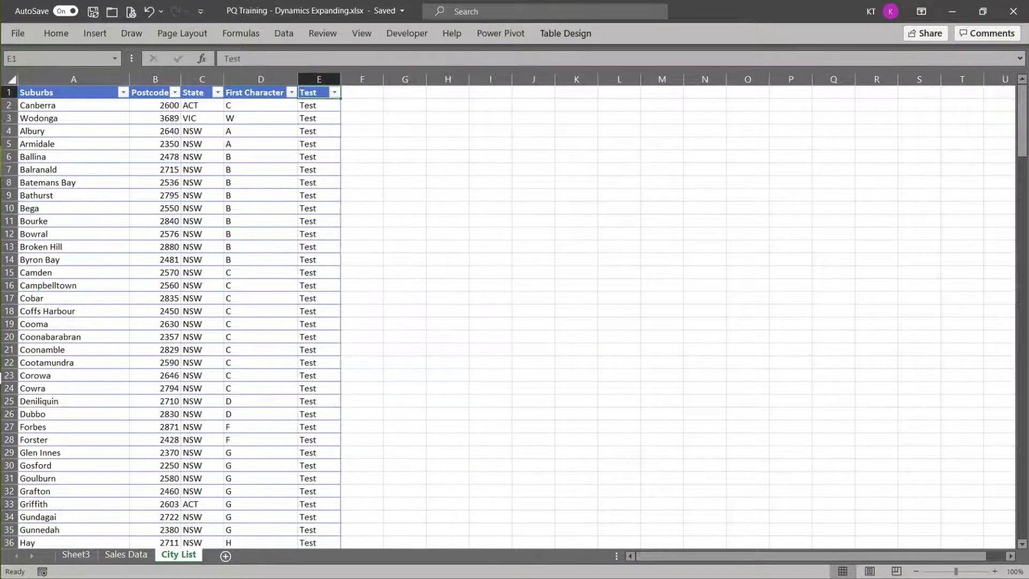
pyautogui.hotkey('ctrl', 'pageup')
pyautogui.hotkey('ctrl', 'pageup')
pyautogui.rightClick(230, 118)
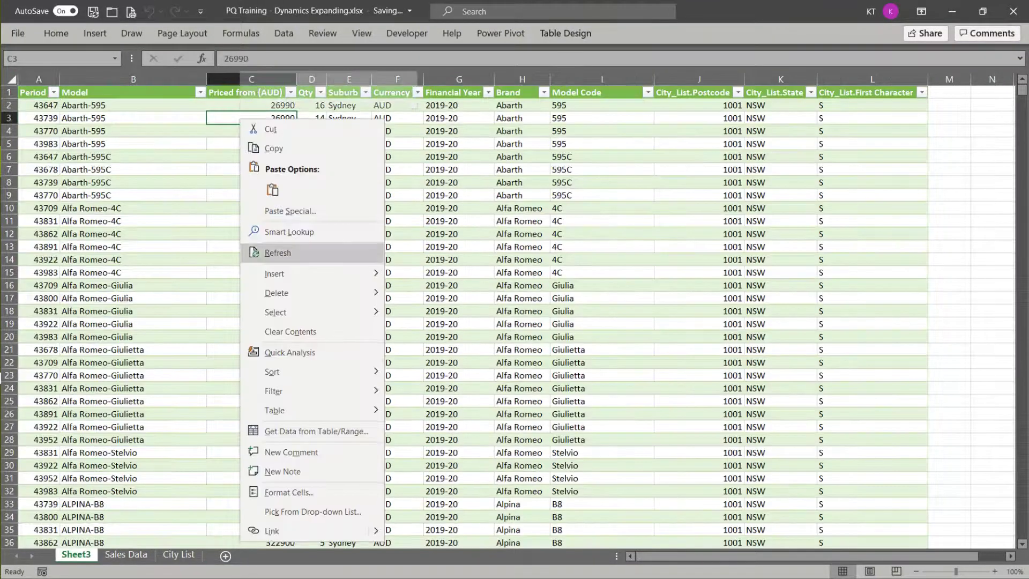
pyautogui.click(293, 256)
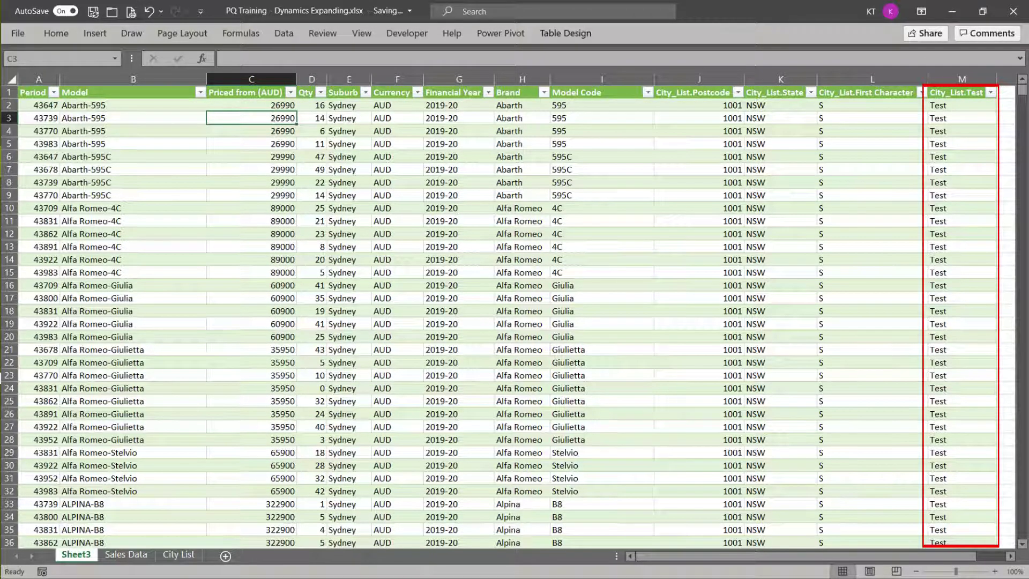
# Refresh the Sheet3 table after removing First Character and Test from City List, leaving Postcode and State
pyautogui.hotkey('ctrl', 'pagedown')
pyautogui.hotkey('ctrl', 'pagedown')
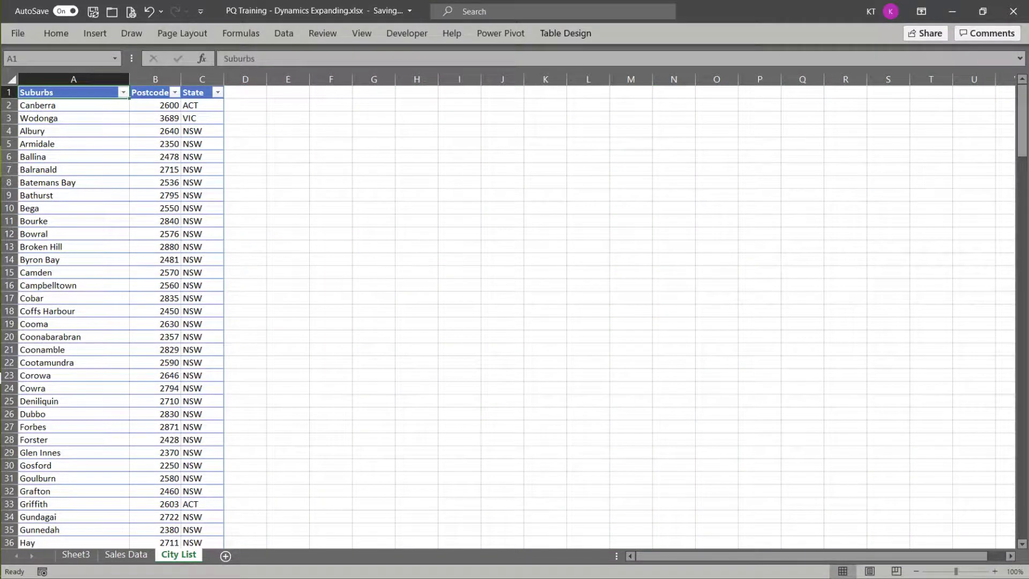
pyautogui.hotkey('ctrl', 'pageup')
pyautogui.hotkey('ctrl', 'pageup')
pyautogui.rightClick(247, 119)
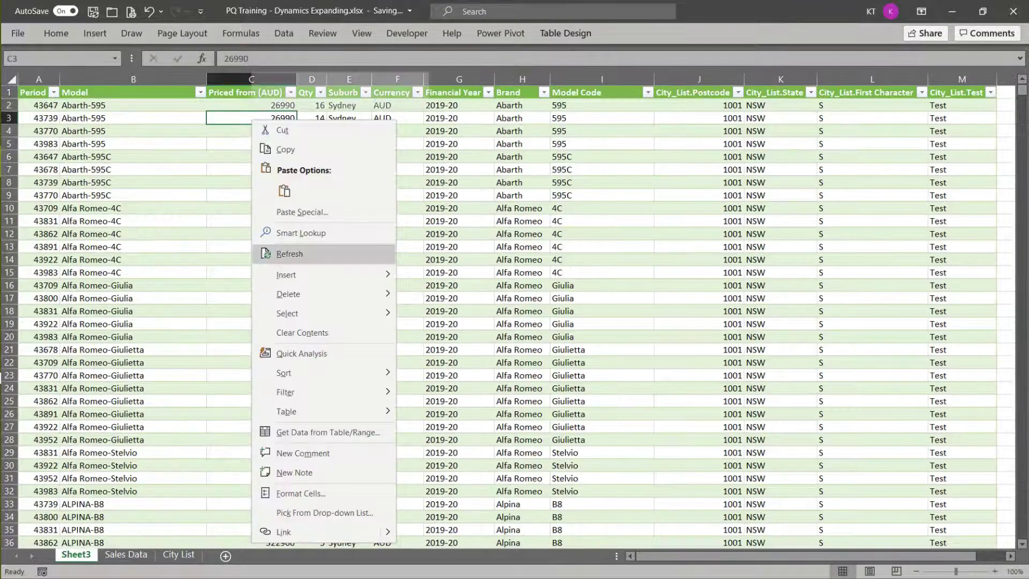
pyautogui.click(300, 253)
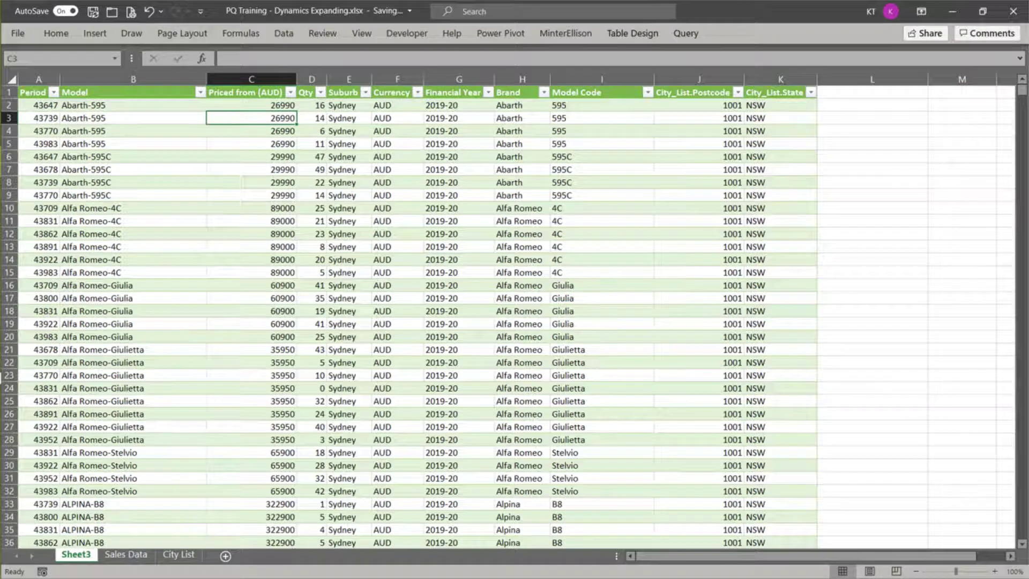